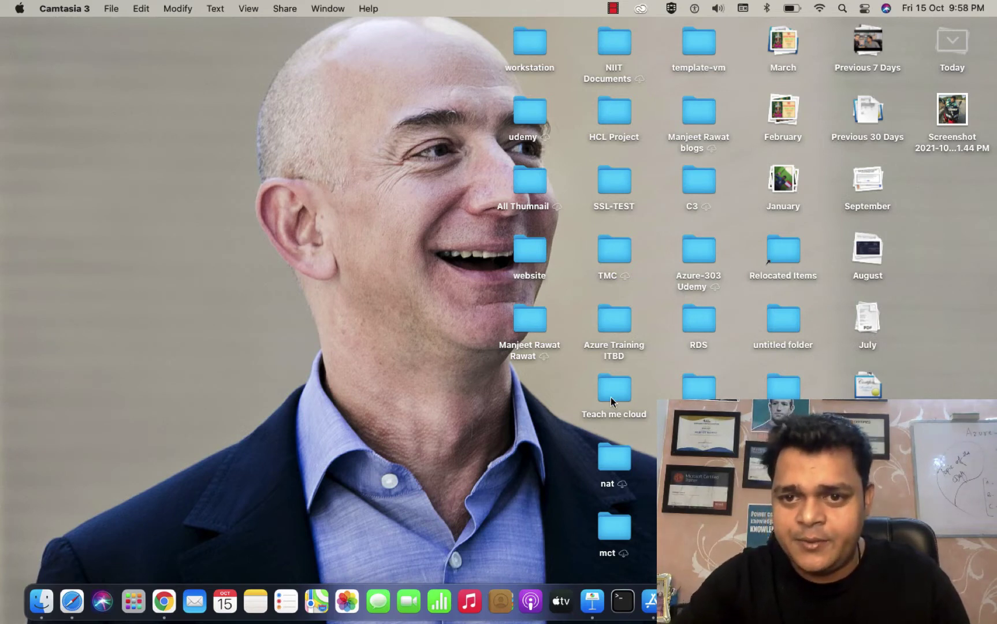
# Switch between the Windows Server 2012 R2 and Windows Server 2022 machines to compare their desktops and taskbars.
pyautogui.hotkey('ctrl', 'Right')
pyautogui.hotkey('ctrl', 'Left')
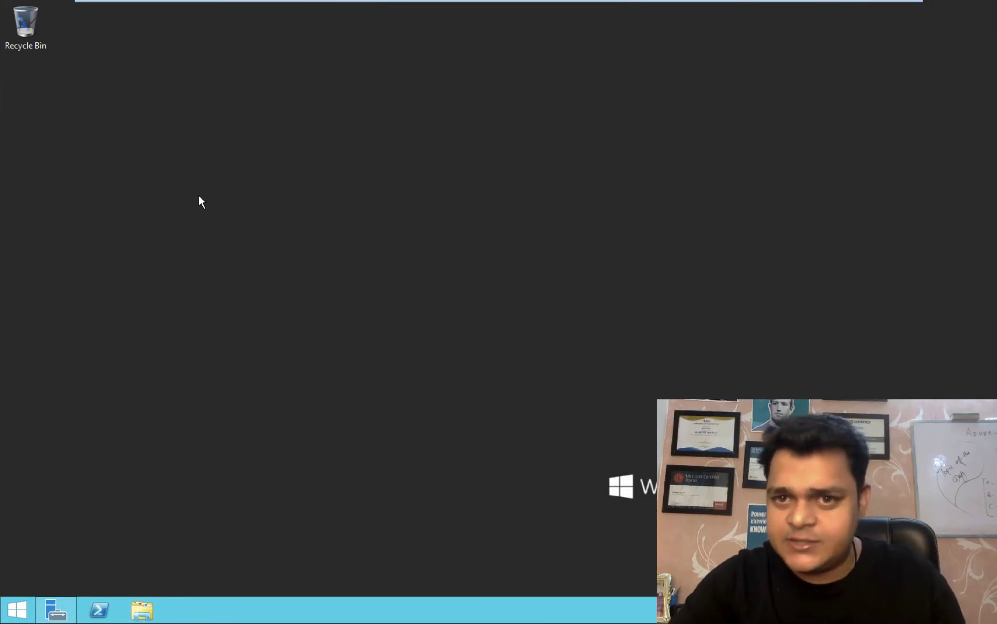
pyautogui.hotkey('ctrl', 'Right')
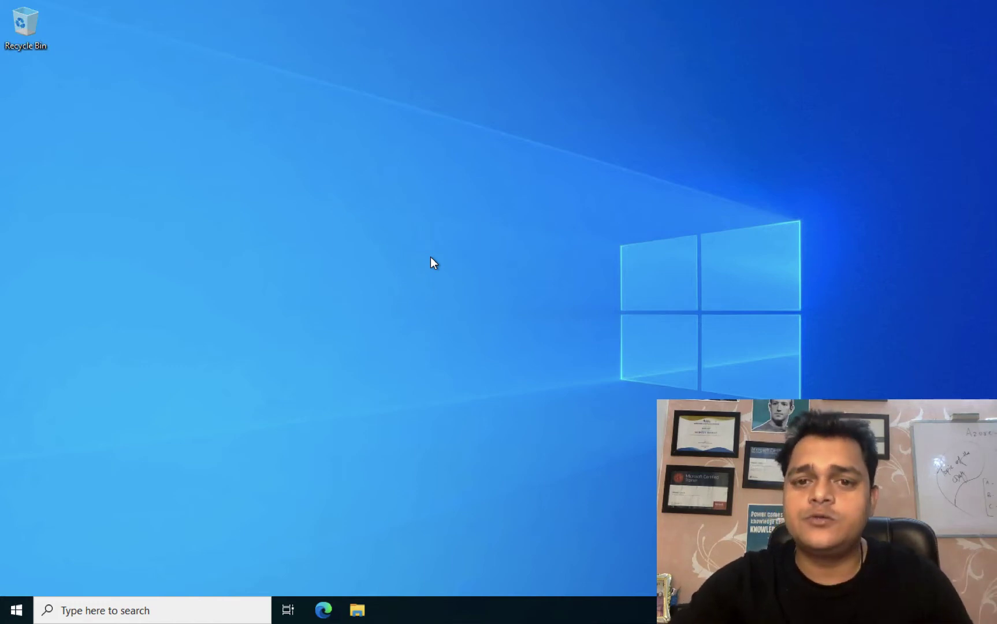
pyautogui.hotkey('alt', 'Tab')
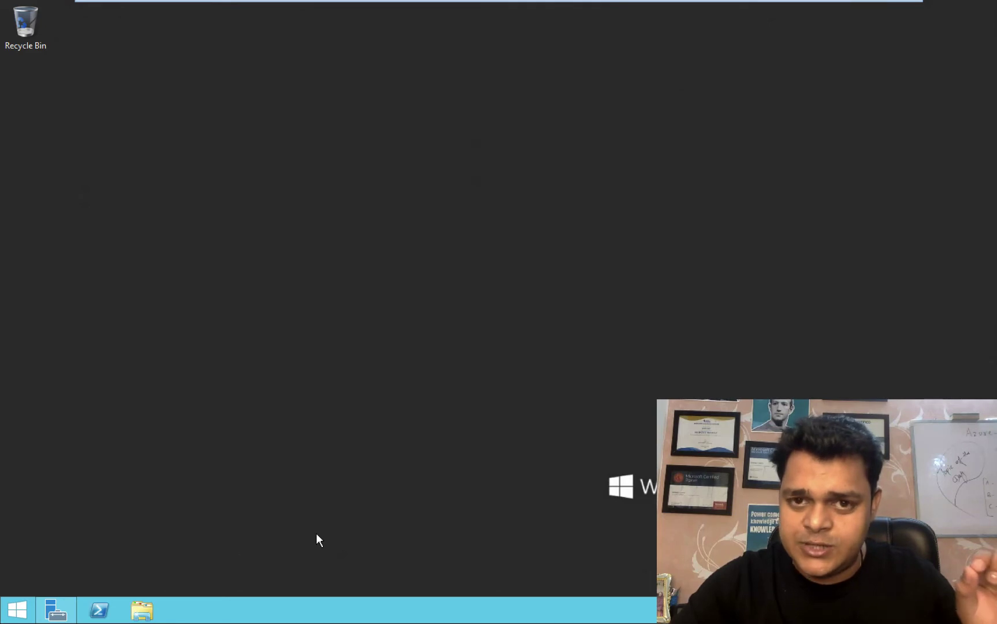
pyautogui.hotkey('alt', 'Tab')
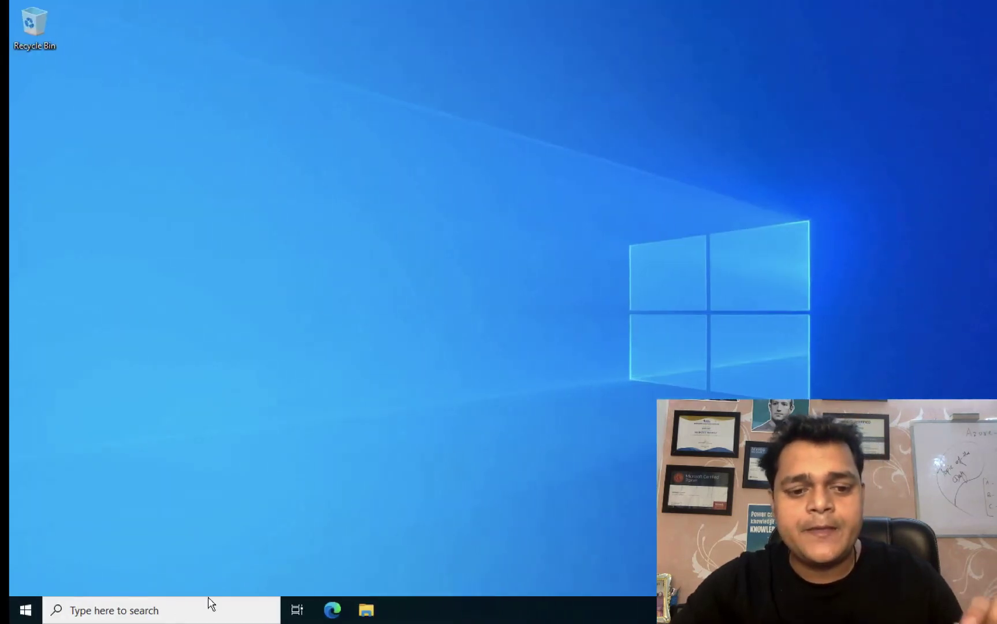
pyautogui.click(167, 614)
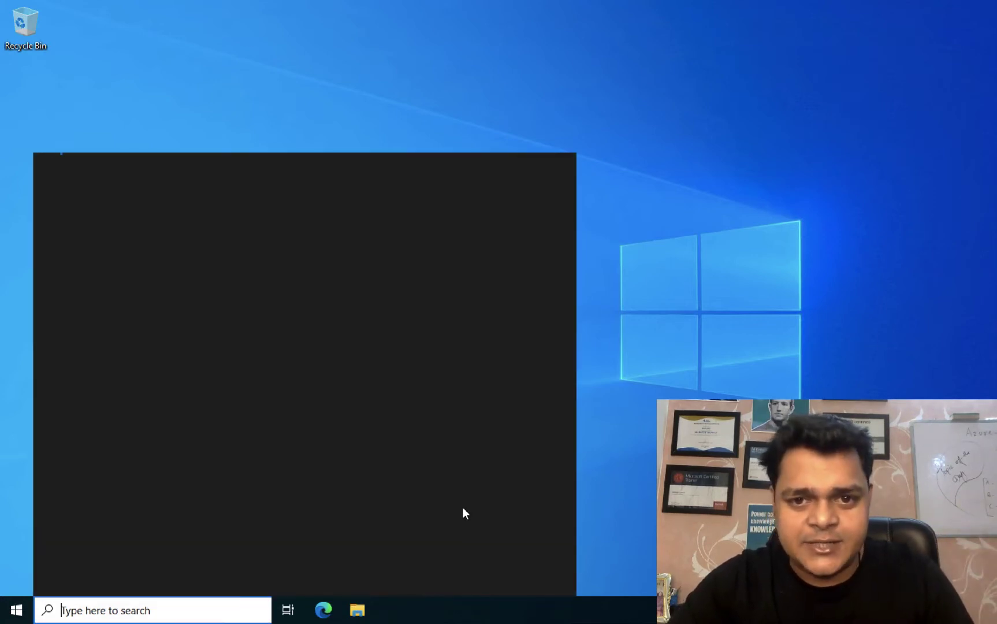
pyautogui.click(650, 465)
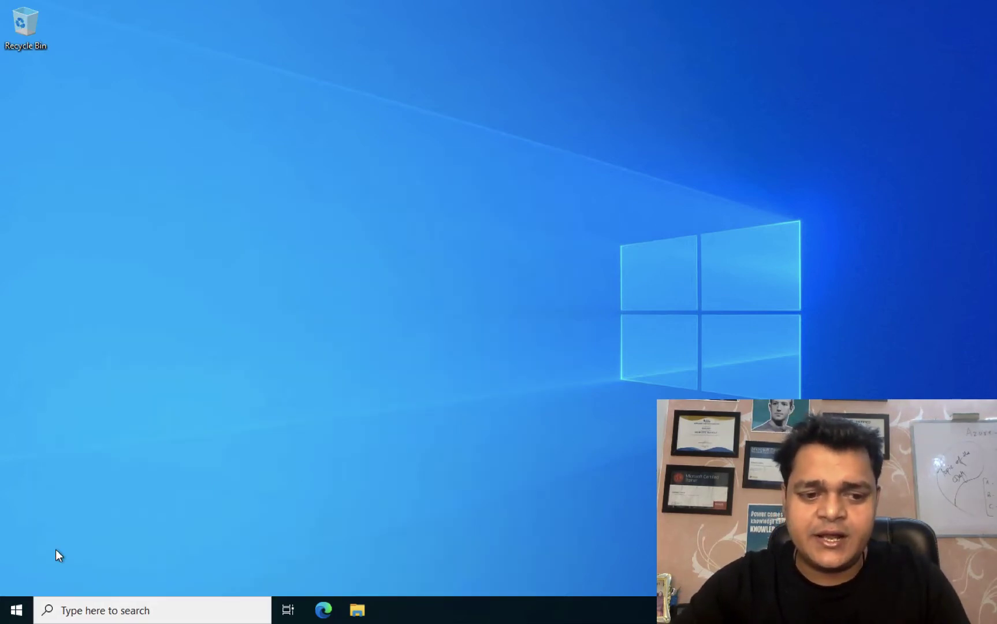
# Open Server Manager on both the Windows Server 2022 and 2012 R2 machines, dismissing the Windows Admin Center message.
pyautogui.click(17, 615)
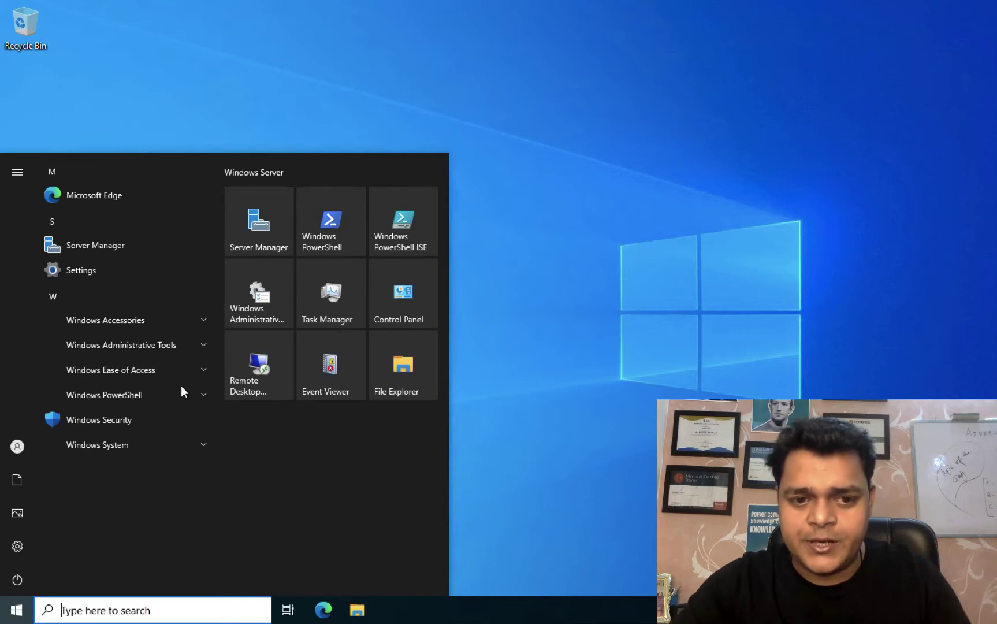
pyautogui.click(263, 213)
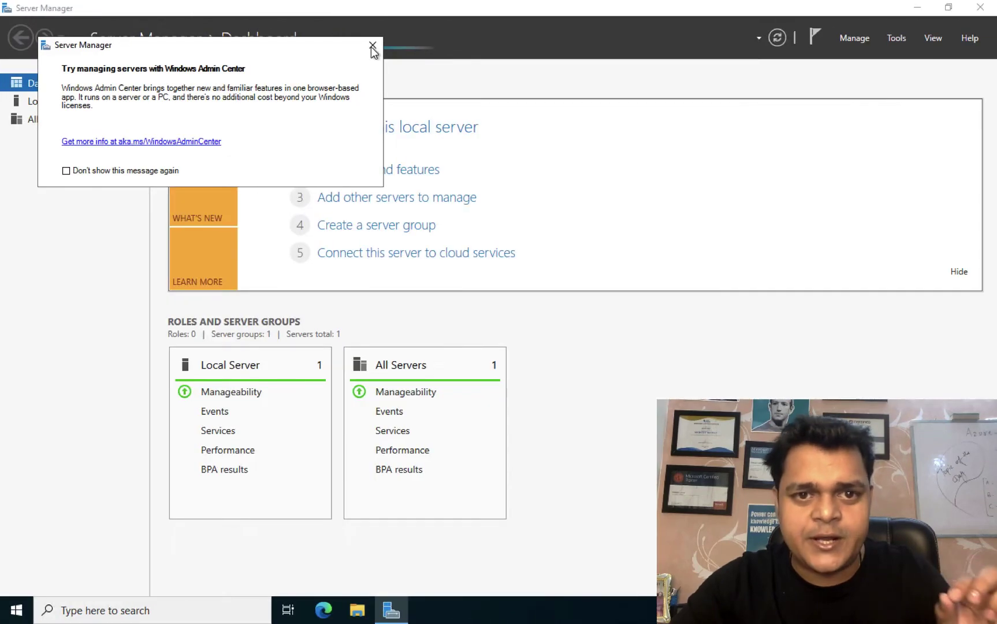
pyautogui.click(370, 46)
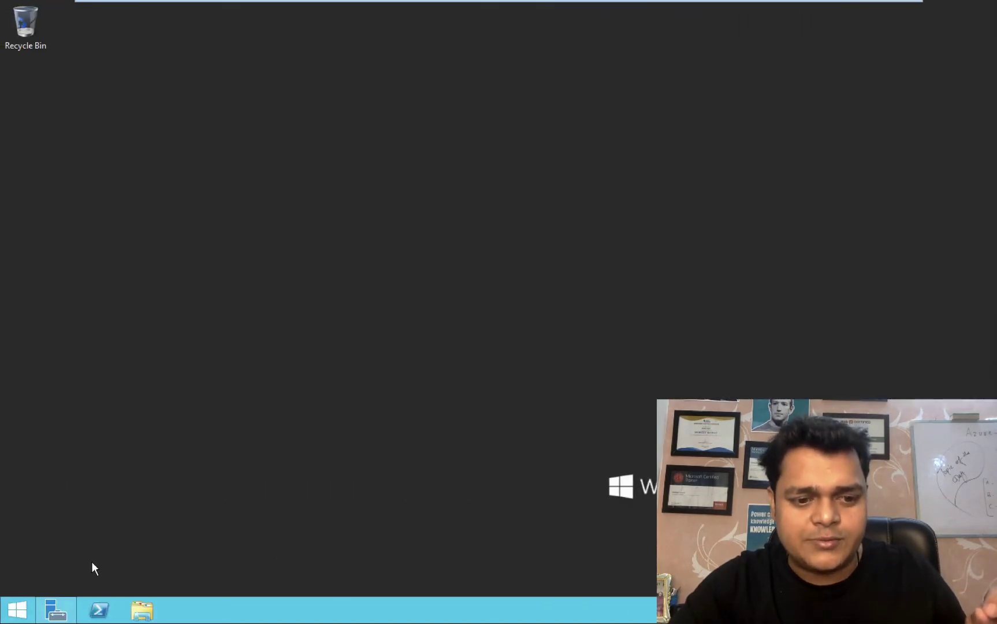
pyautogui.click(57, 610)
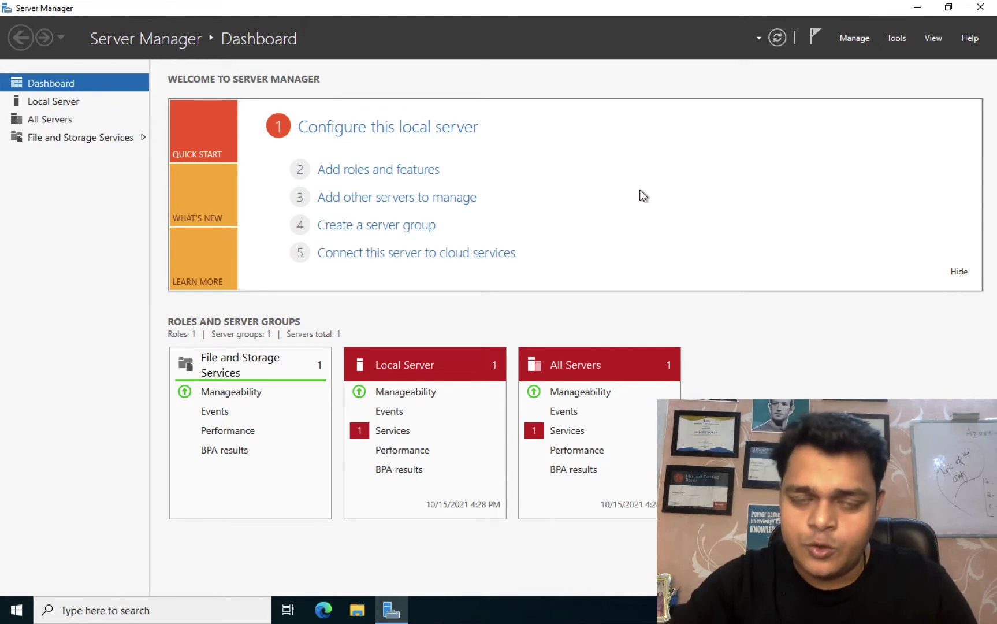
# Start adding roles and features on Windows Server 2022, keep web as the destination server, and advance to server role selection.
pyautogui.click(402, 171)
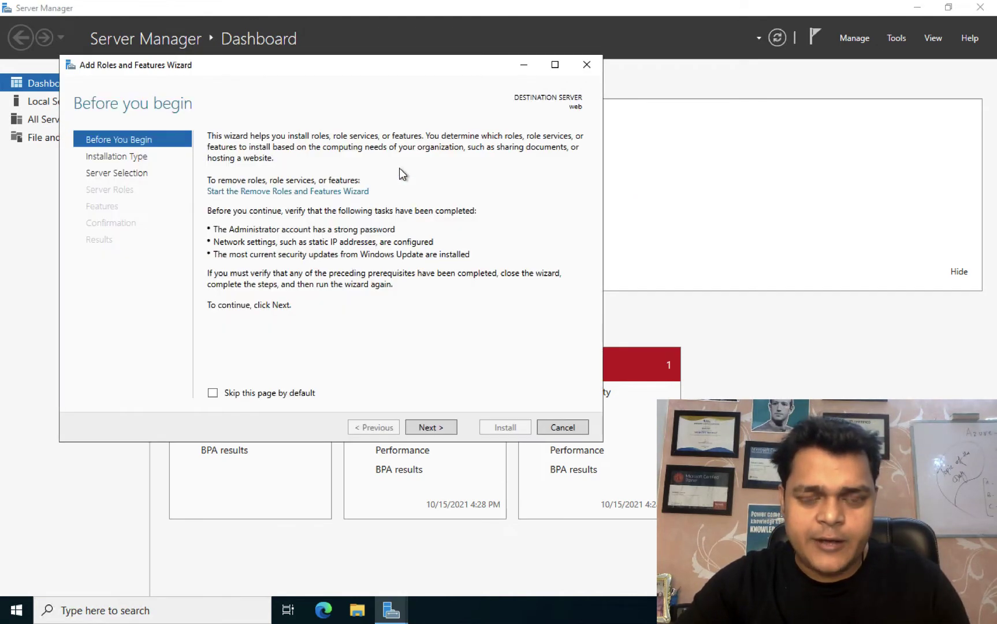
pyautogui.click(437, 431)
pyautogui.click(436, 430)
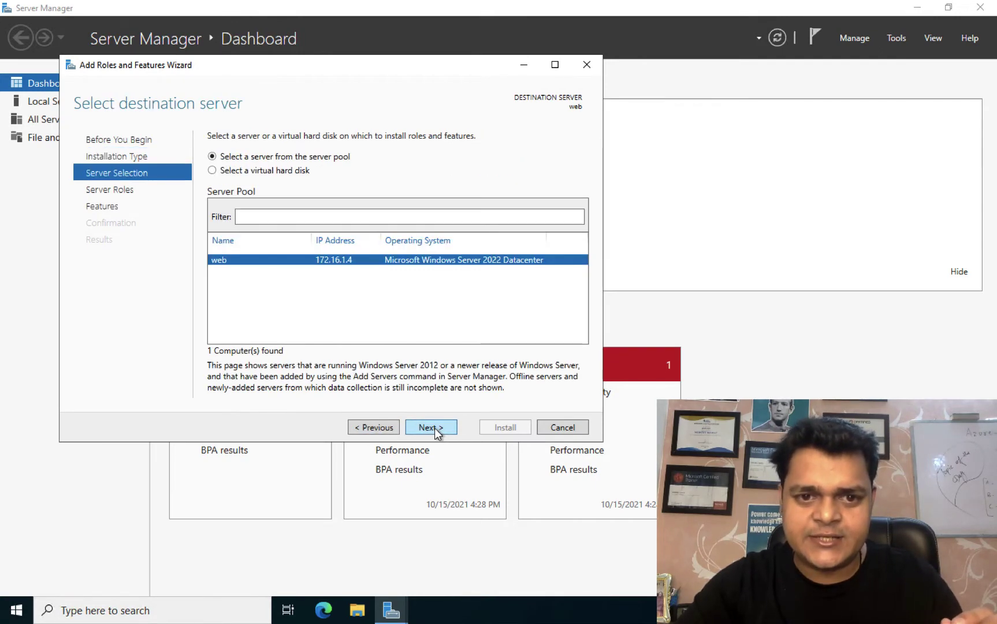
pyautogui.click(438, 428)
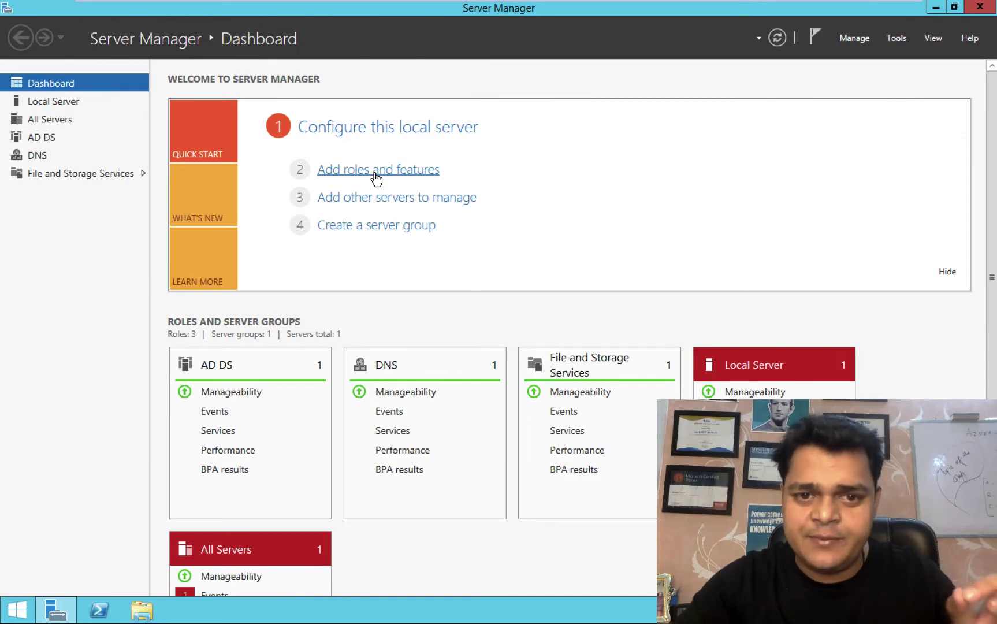
# Start the Add Roles and Features Wizard on the Windows Server 2012 R2 machine and advance with its default server to role selection.
pyautogui.click(374, 171)
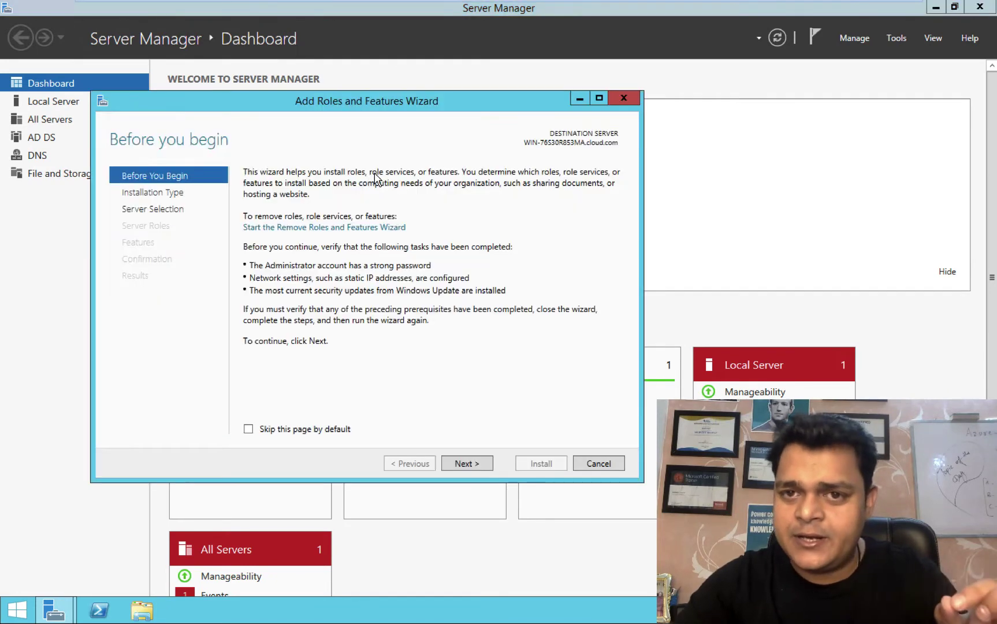
pyautogui.click(470, 467)
pyautogui.click(469, 467)
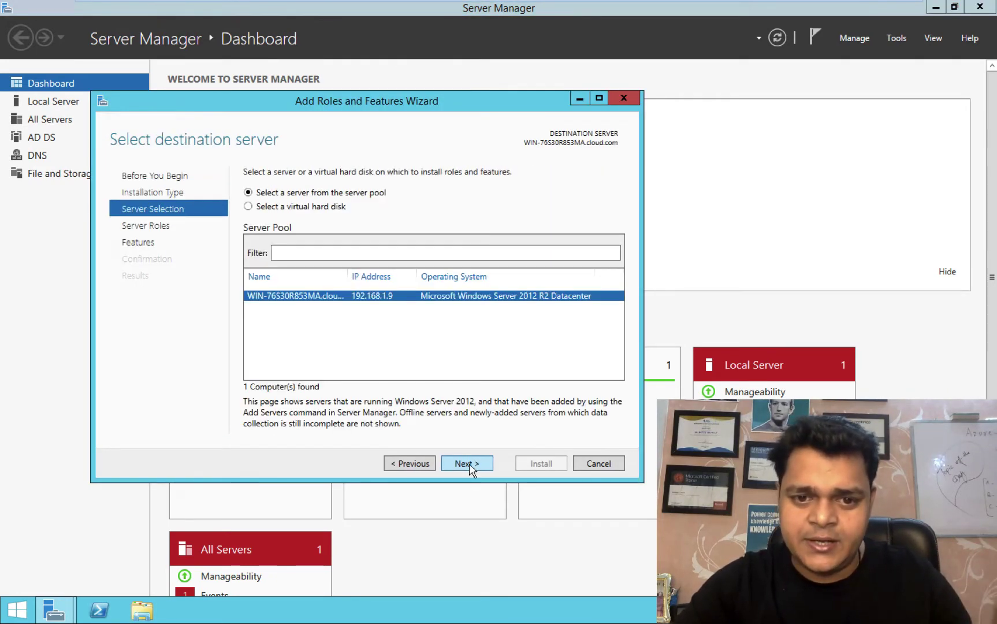
pyautogui.click(468, 465)
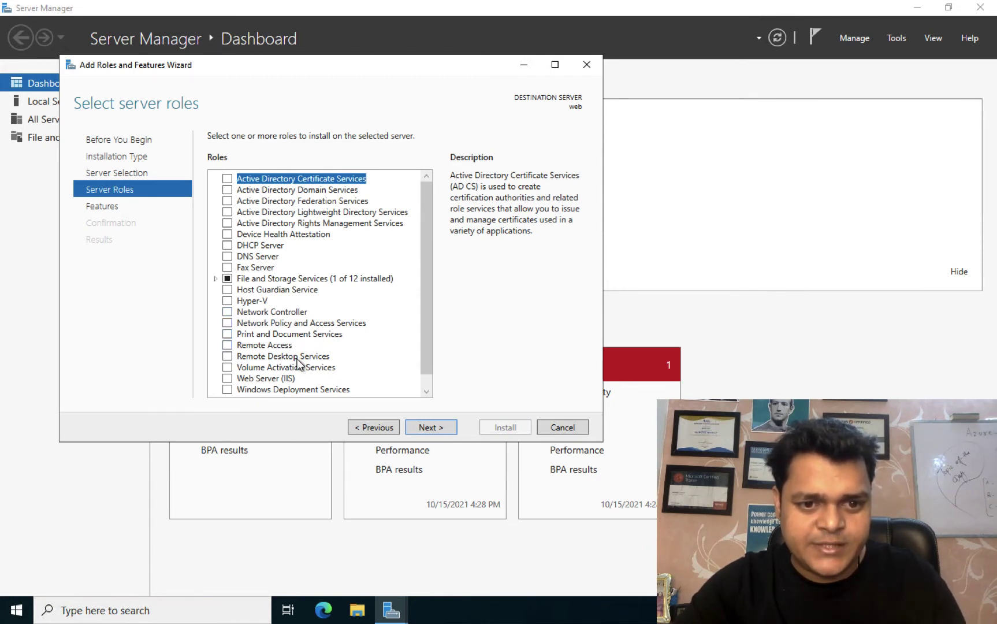
# Compare the complete lists of available server roles on the Windows Server 2012 R2 and Windows Server 2022 machines.
pyautogui.scroll(-1, 310, 369)
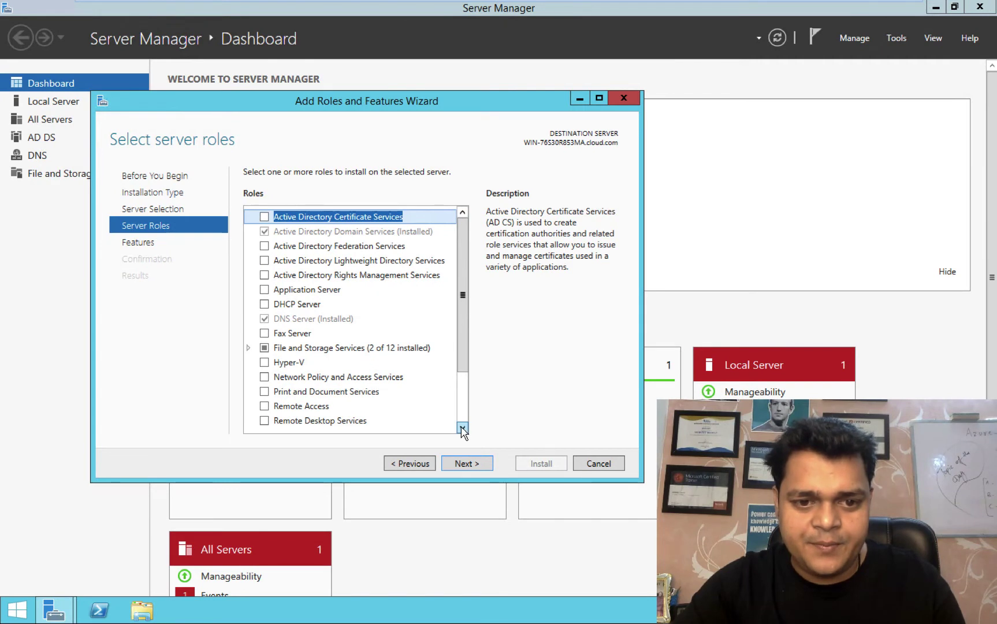
pyautogui.click(463, 428)
pyautogui.click(463, 428)
pyautogui.click(463, 428)
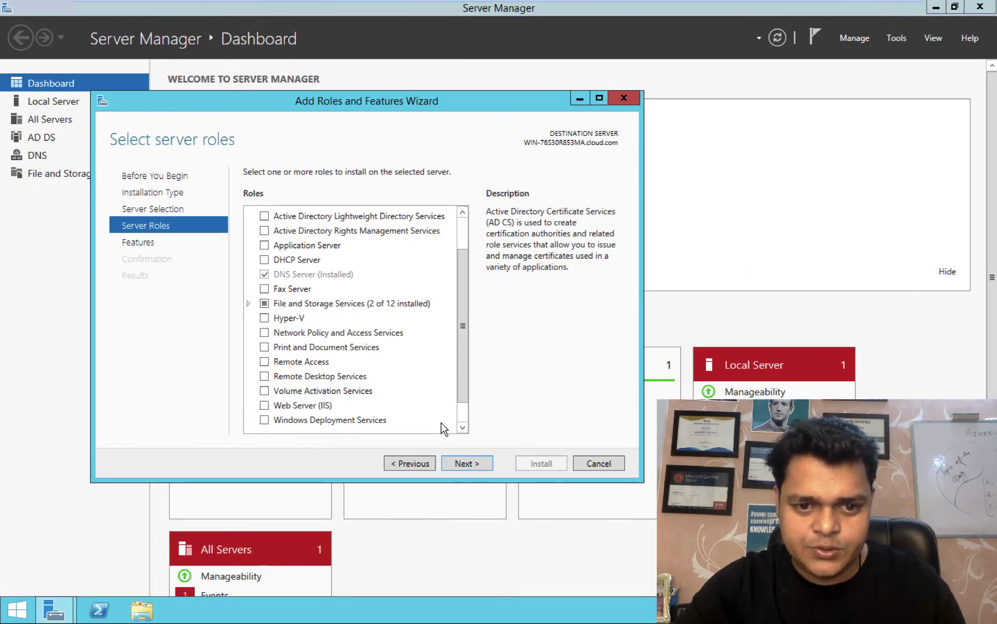
pyautogui.click(462, 427)
pyautogui.click(462, 428)
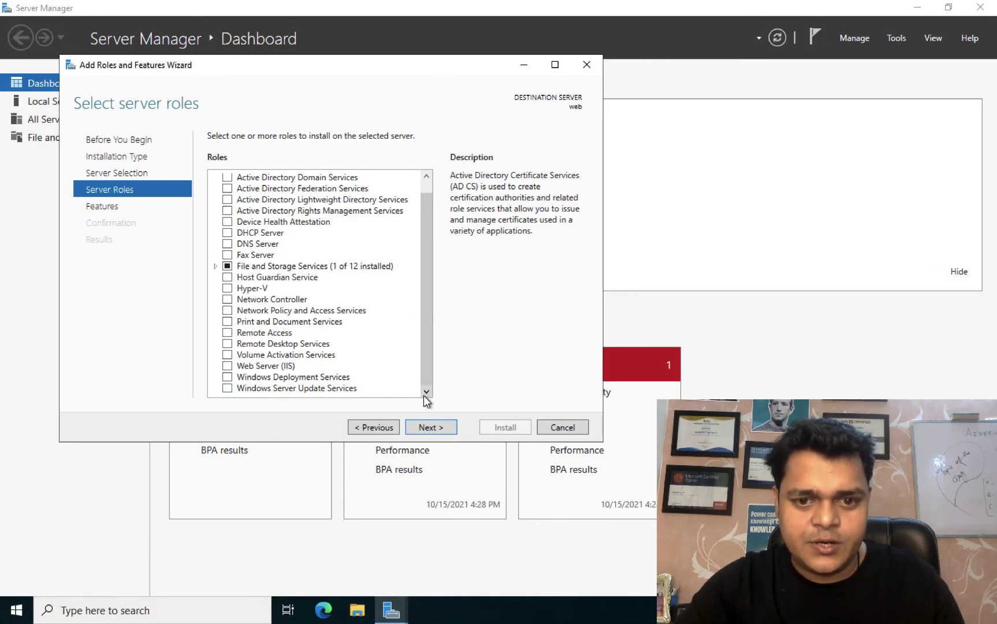
pyautogui.moveTo(424, 322); pyautogui.dragTo(412, 241)
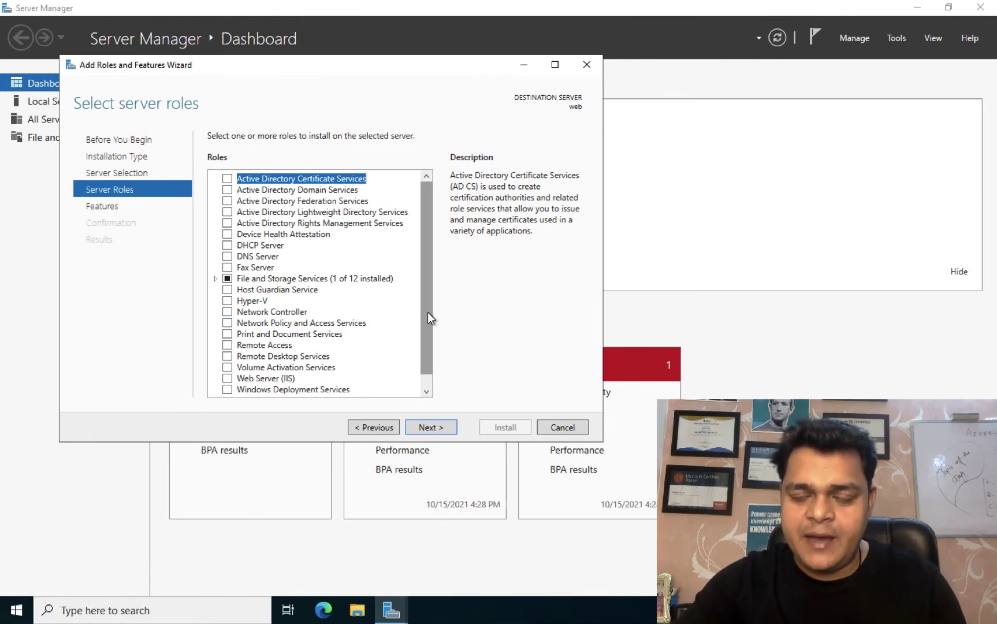
# Cancel the role wizard and restart Server Manager on the Windows Server 2022 machine, dismissing the Windows Admin Center message.
pyautogui.click(585, 66)
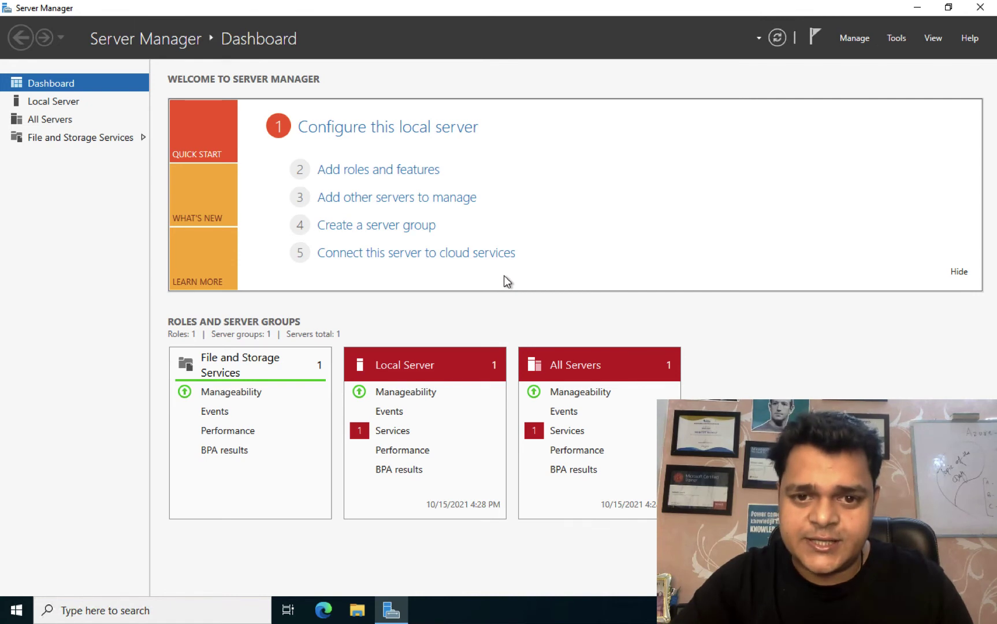
pyautogui.click(980, 8)
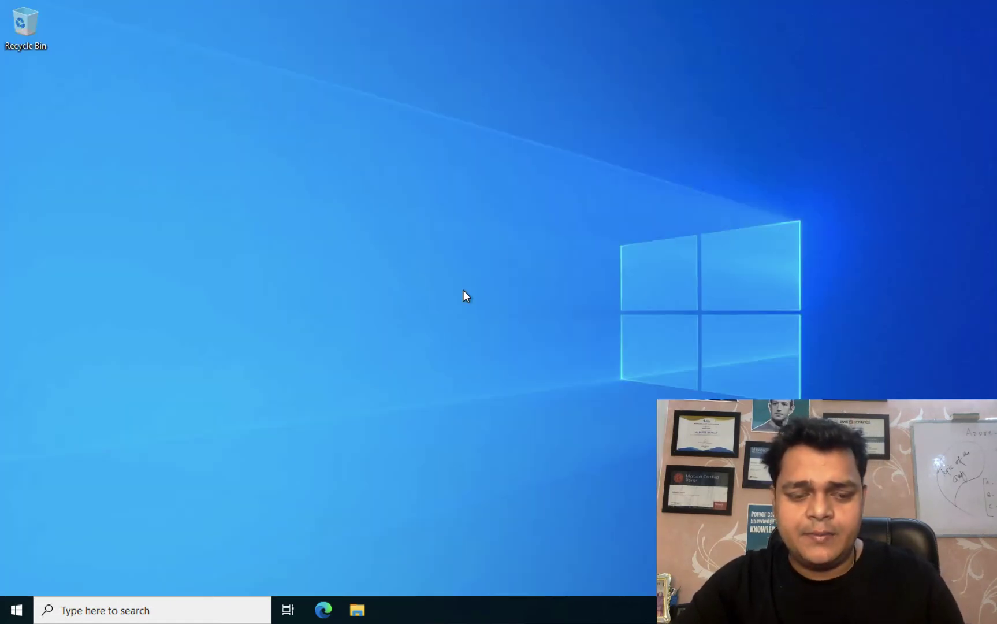
pyautogui.click(17, 610)
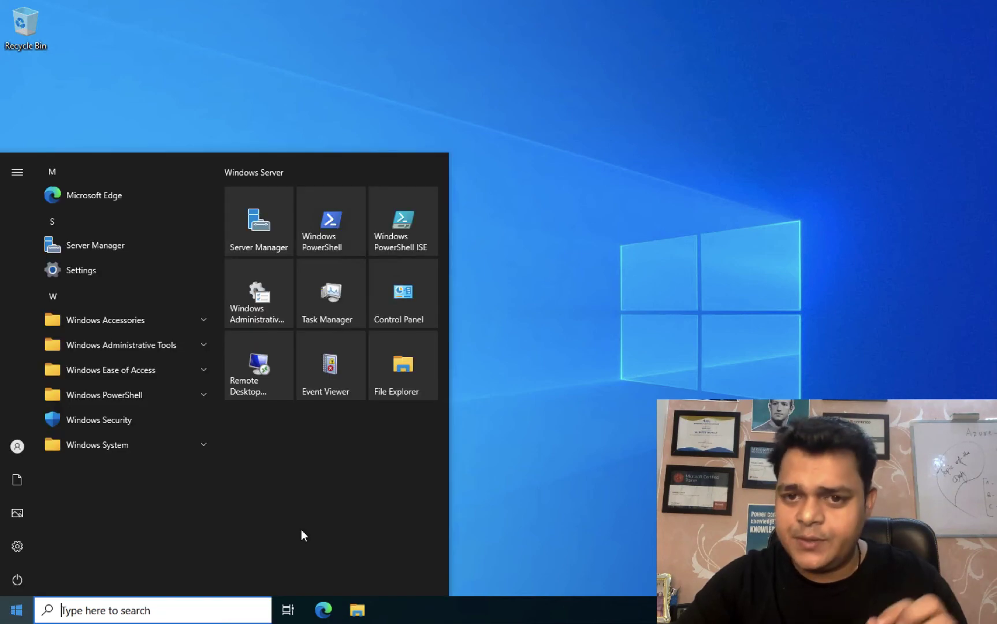
pyautogui.click(266, 226)
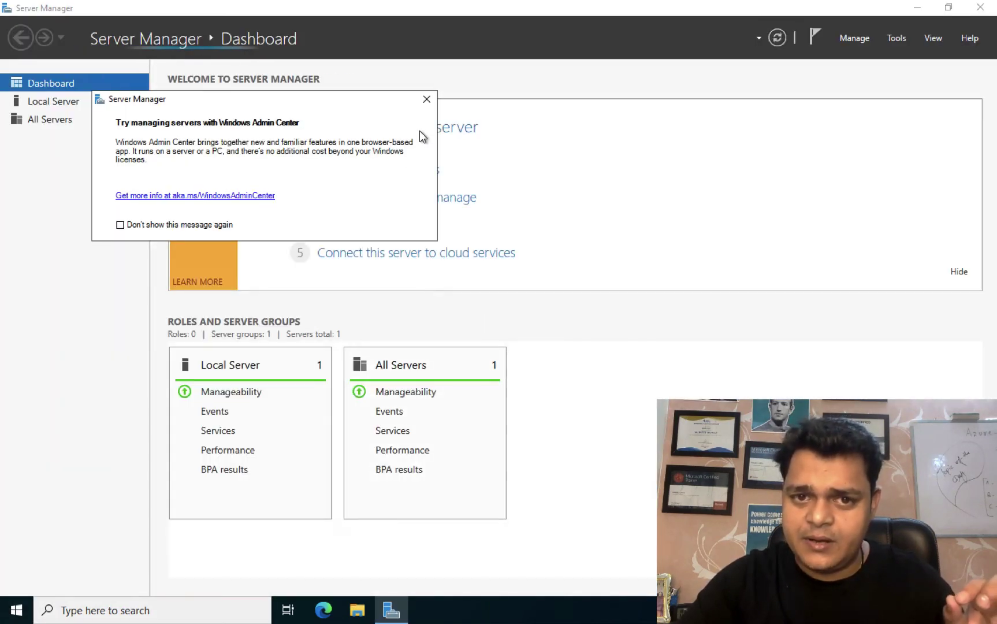
pyautogui.click(427, 100)
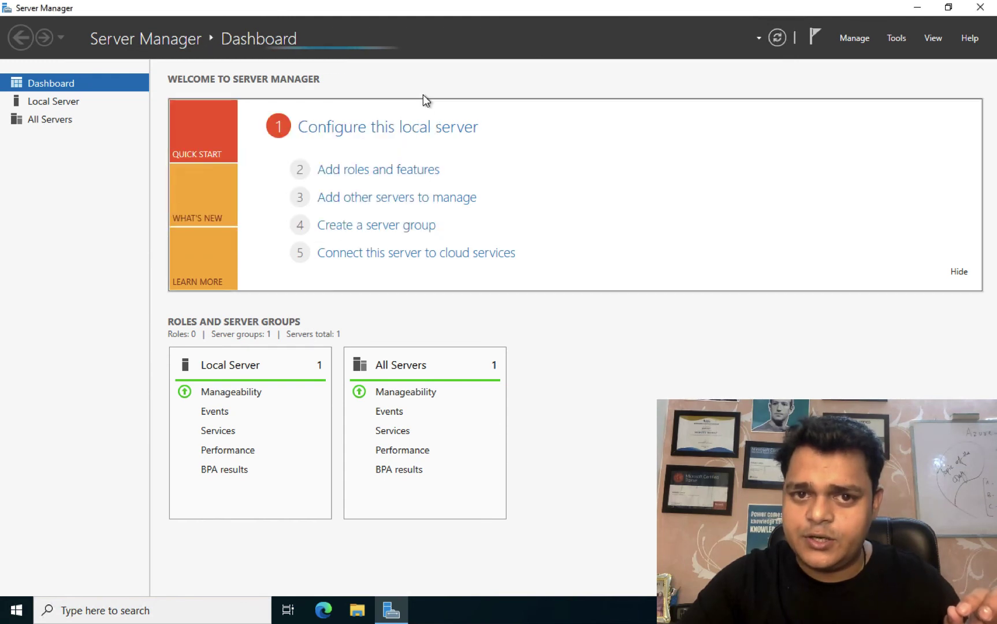
# Reopen the Add Roles and Features Wizard for the web server and advance with role-based installation to server role selection.
pyautogui.click(391, 171)
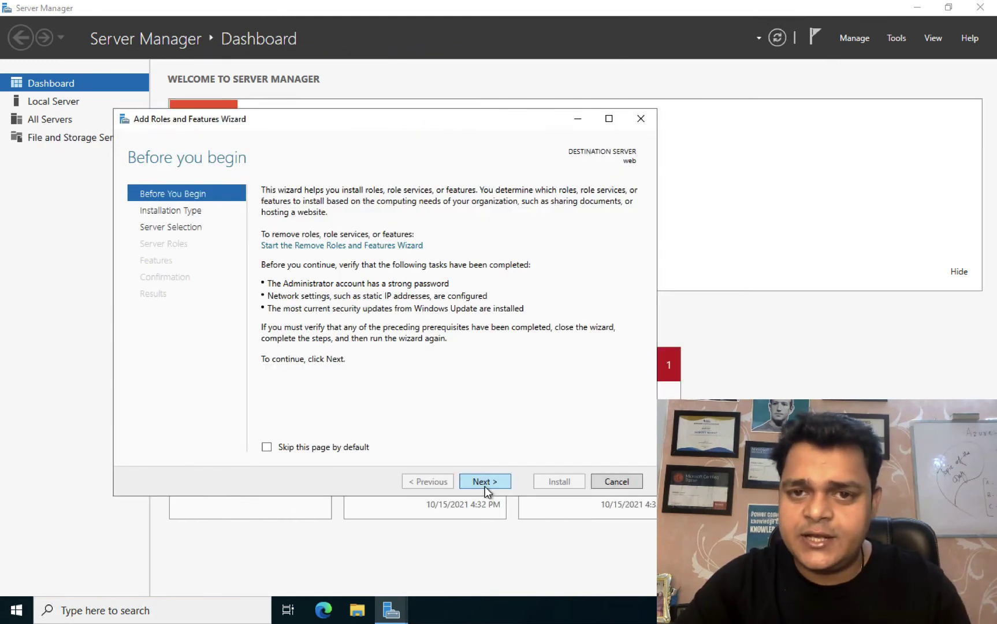
pyautogui.click(485, 486)
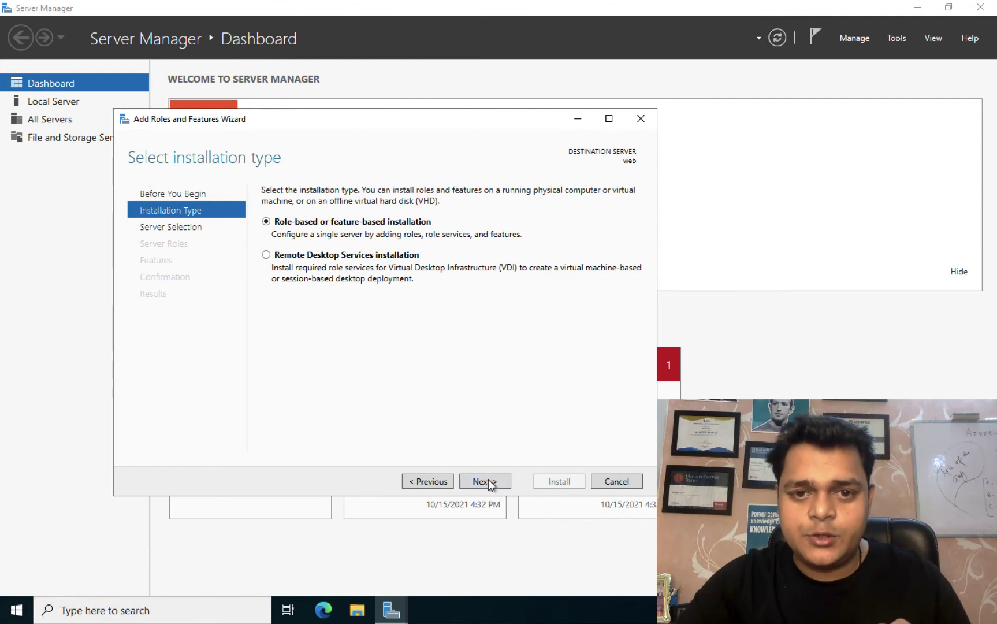
pyautogui.click(488, 481)
pyautogui.click(488, 480)
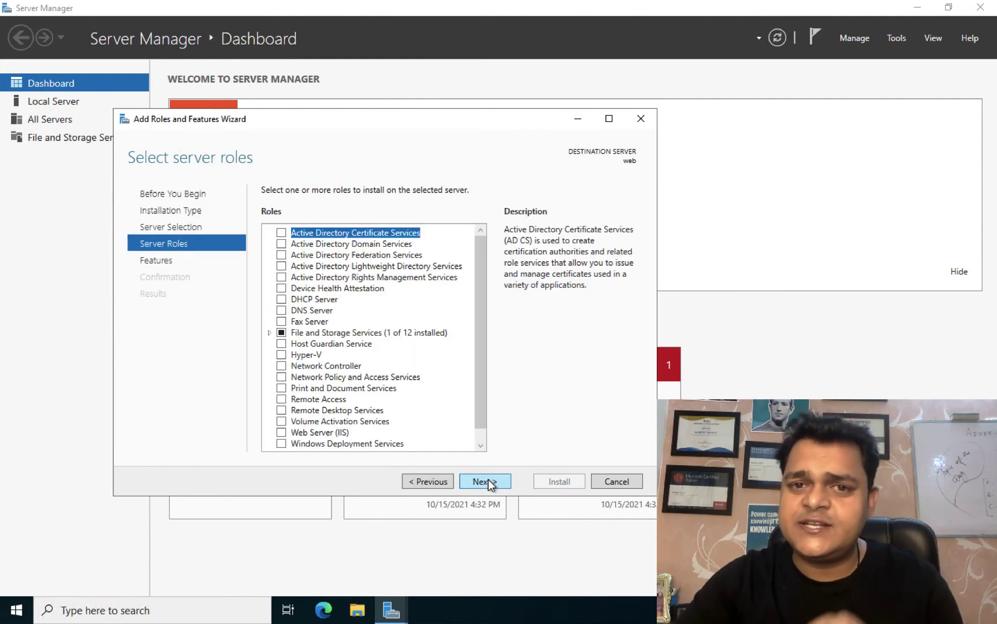
# View the Features page of the wizard on both Windows servers and return to the Mac desktop.
pyautogui.click(483, 482)
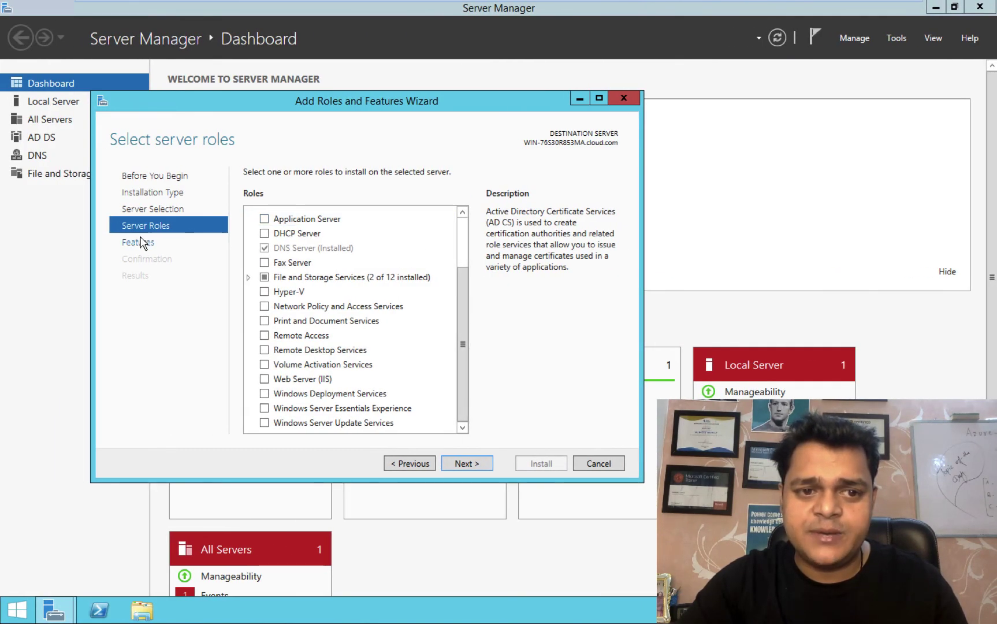
pyautogui.click(143, 242)
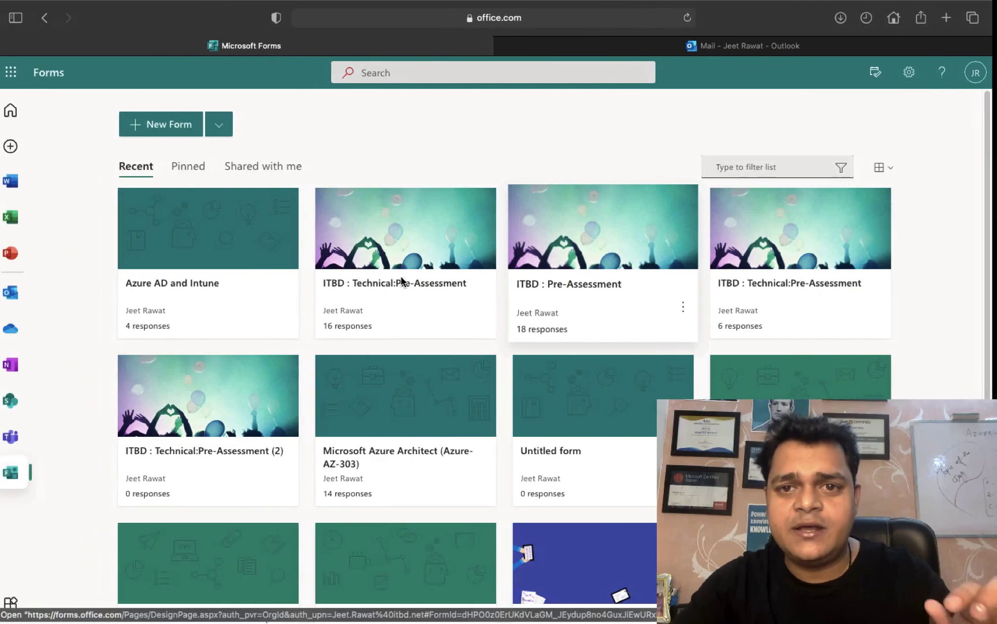
pyautogui.hotkey('ctrl', 'Left')
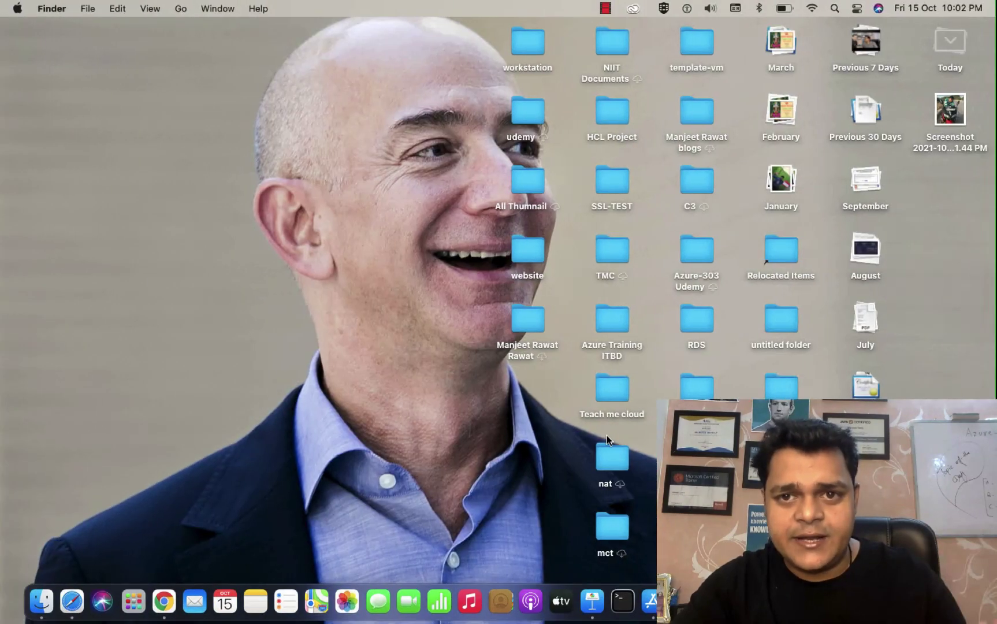